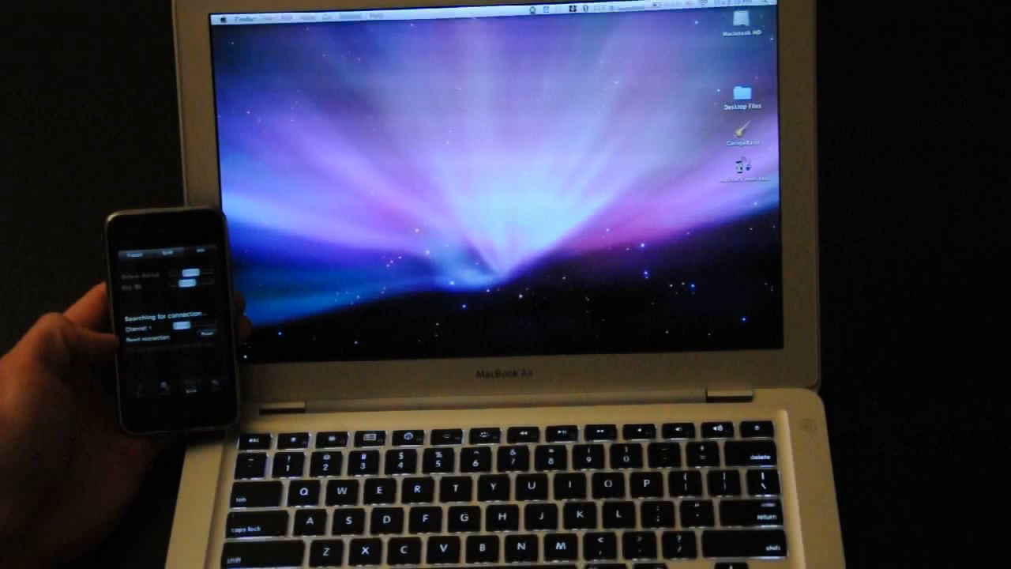
Launch MooCowMusic MIDI Tool from the desktop so the iPhone trumpet starts sending to the Mac.
double_click(740, 167)
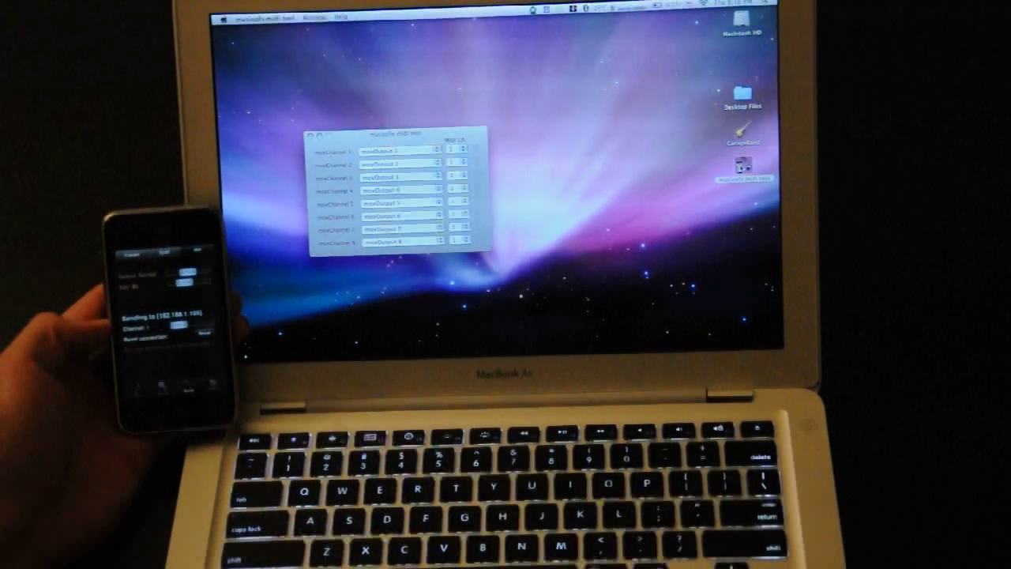
Launch GarageBand from its desktop icon to receive the trumpet's MIDI notes.
double_click(742, 133)
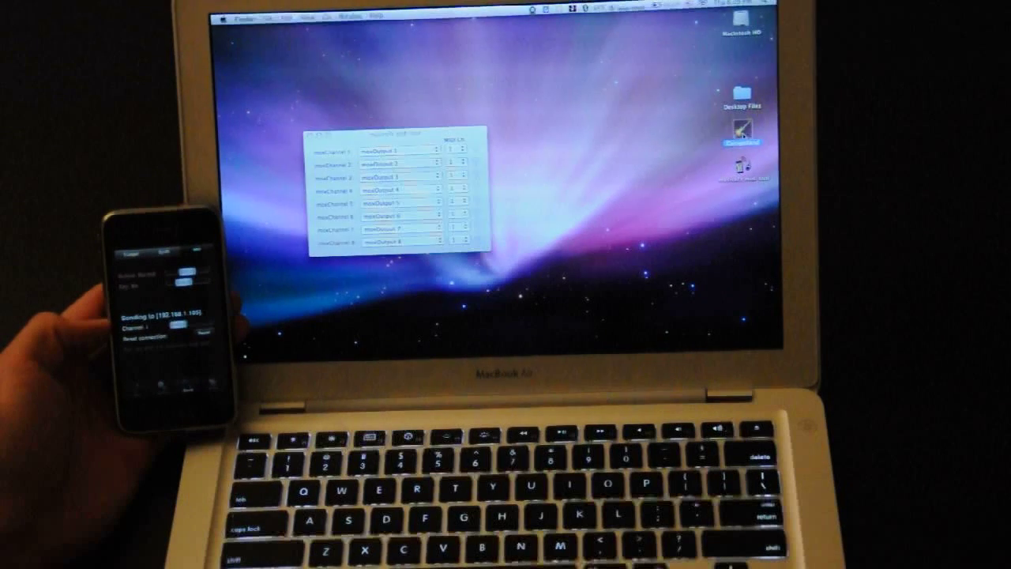